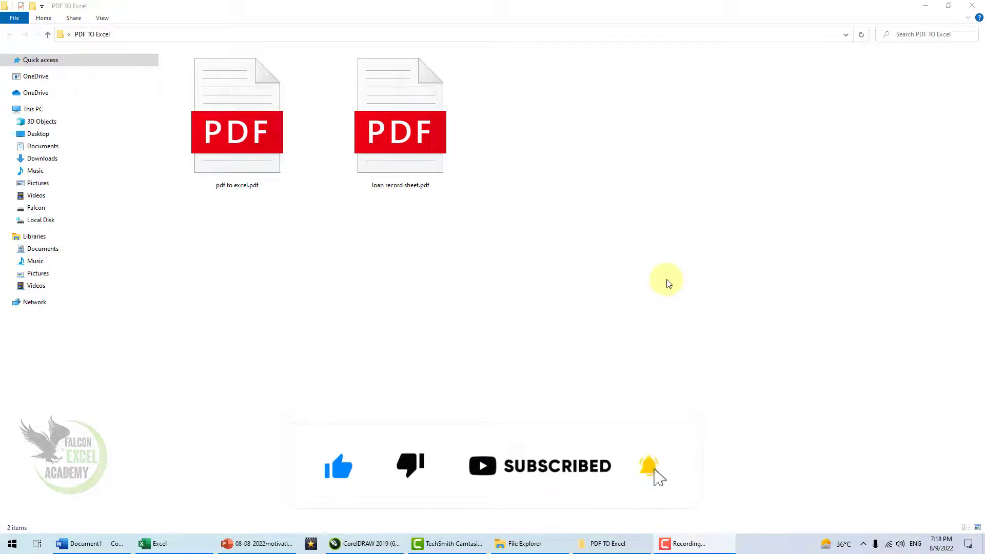
# Switch to Excel and create a new blank workbook.
pyautogui.click(186, 547)
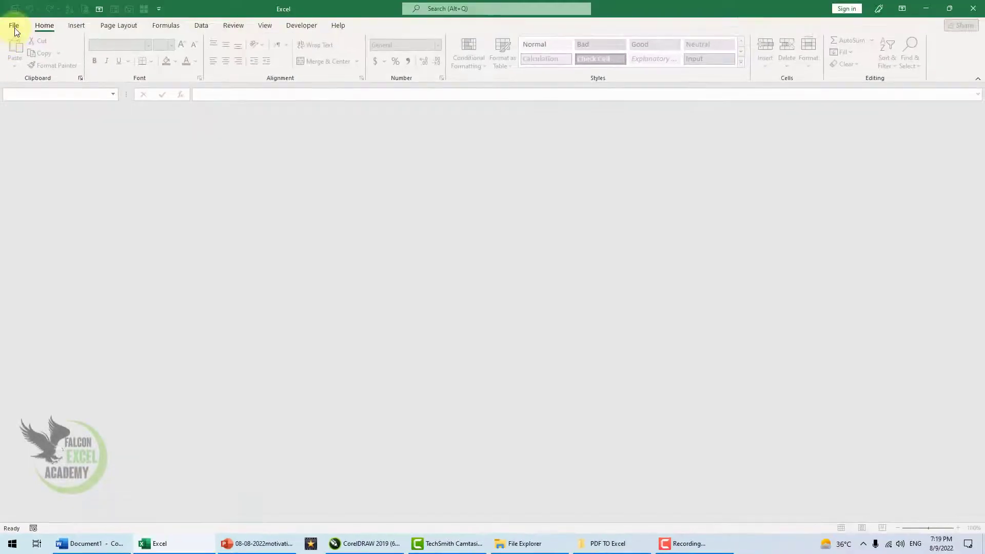
pyautogui.click(14, 26)
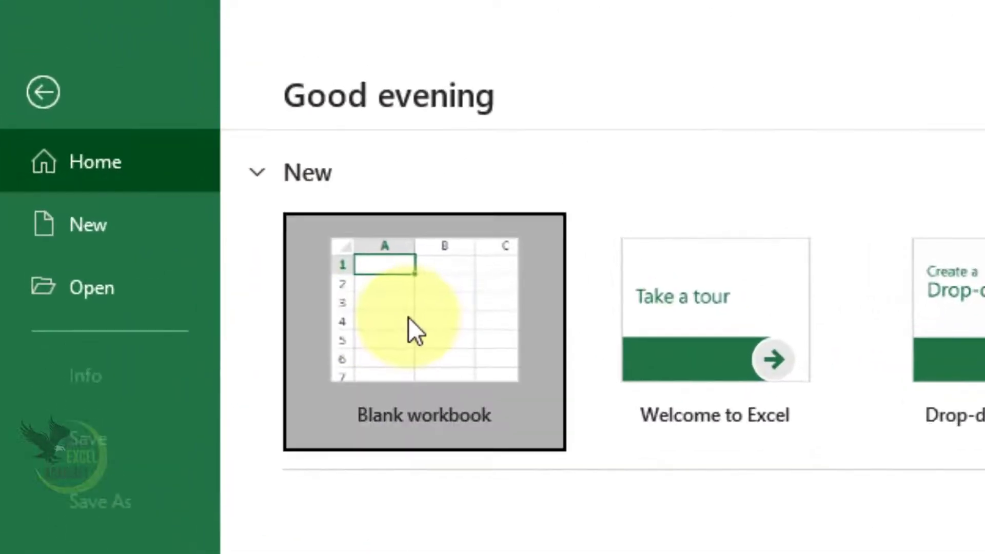
pyautogui.click(409, 318)
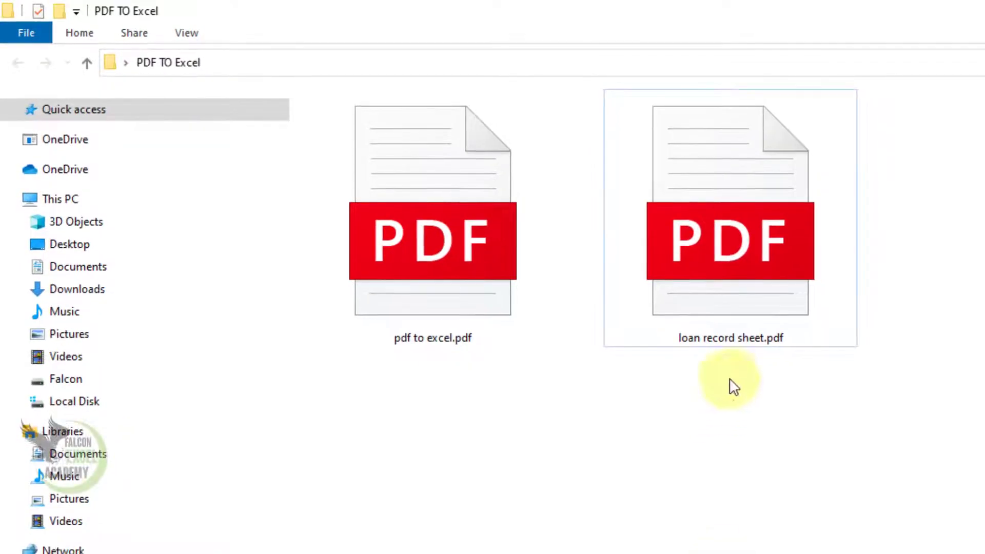
# Switch to the PDF TO Excel folder in File Explorer and open loan record sheet.pdf to view its contents.
pyautogui.click(722, 342)
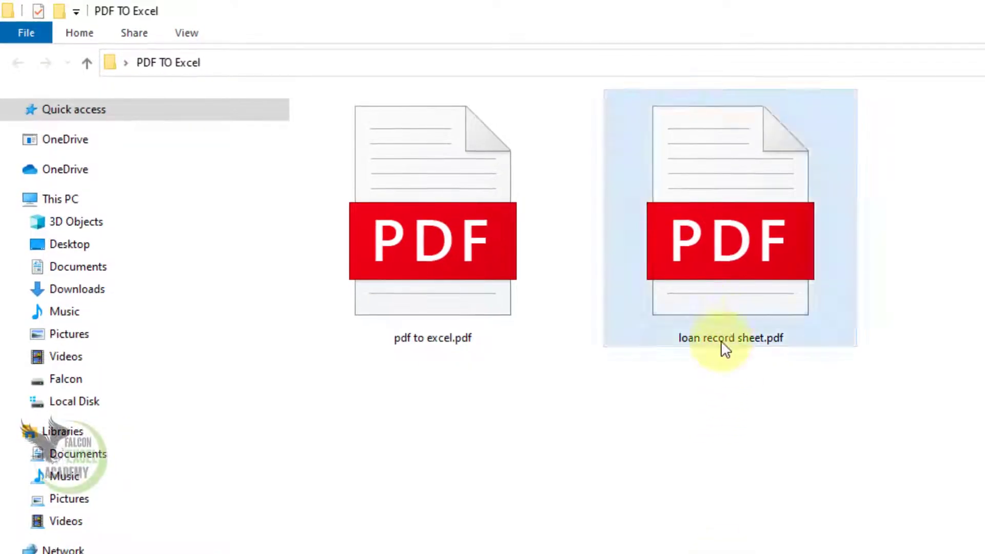
pyautogui.doubleClick(741, 263)
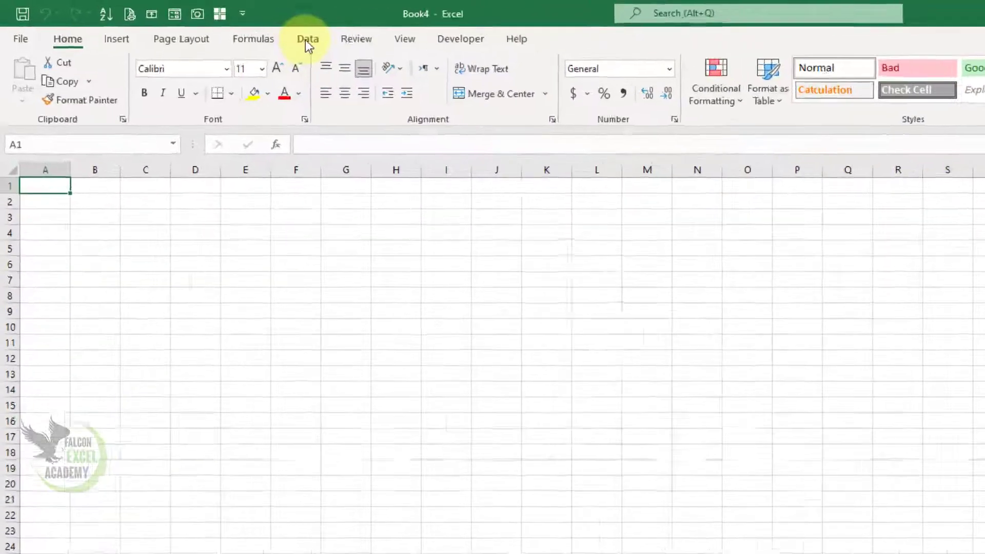
# In the blank Excel workbook, import data from the PDF file loan record sheet.pdf in the desktop folder PDF TO Excel.
pyautogui.click(306, 39)
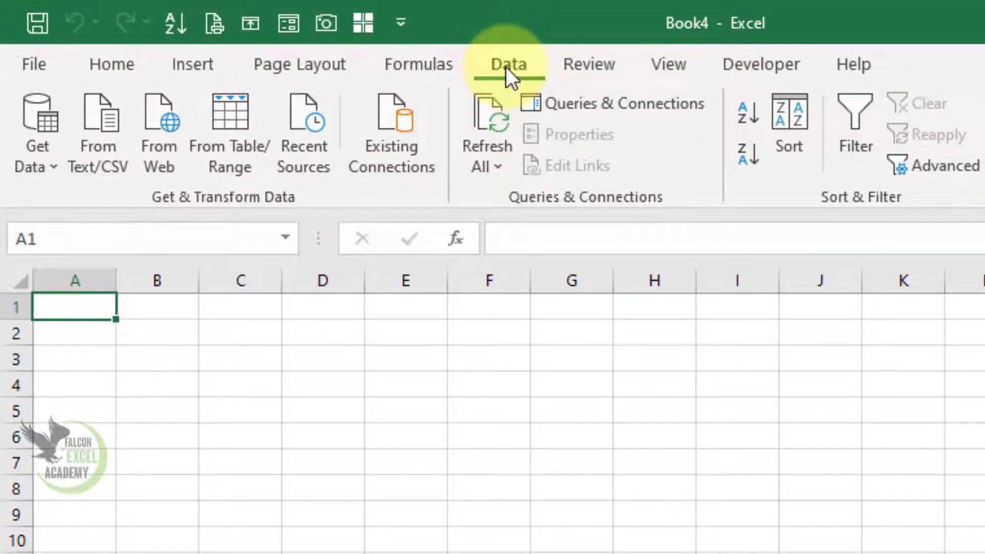
pyautogui.click(57, 168)
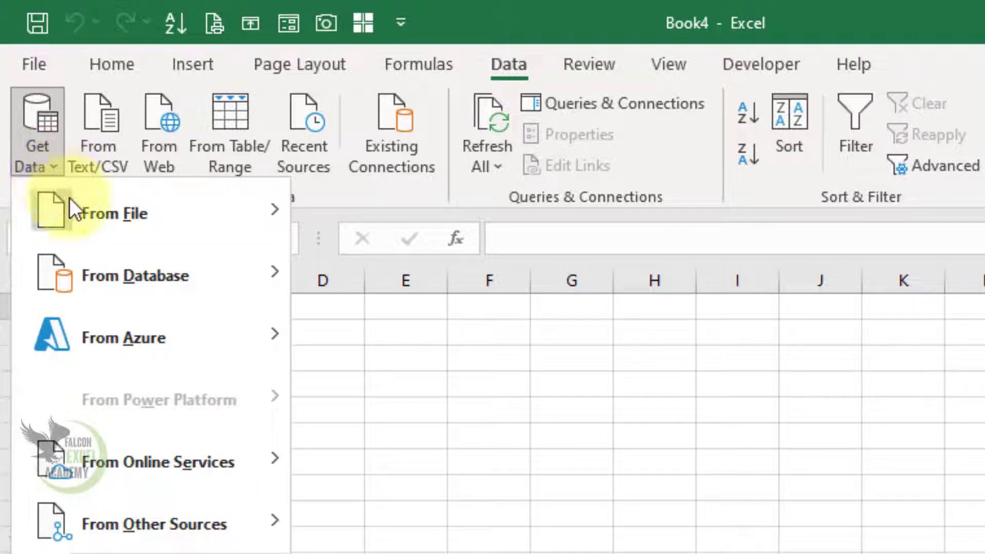
pyautogui.moveTo(99, 223)
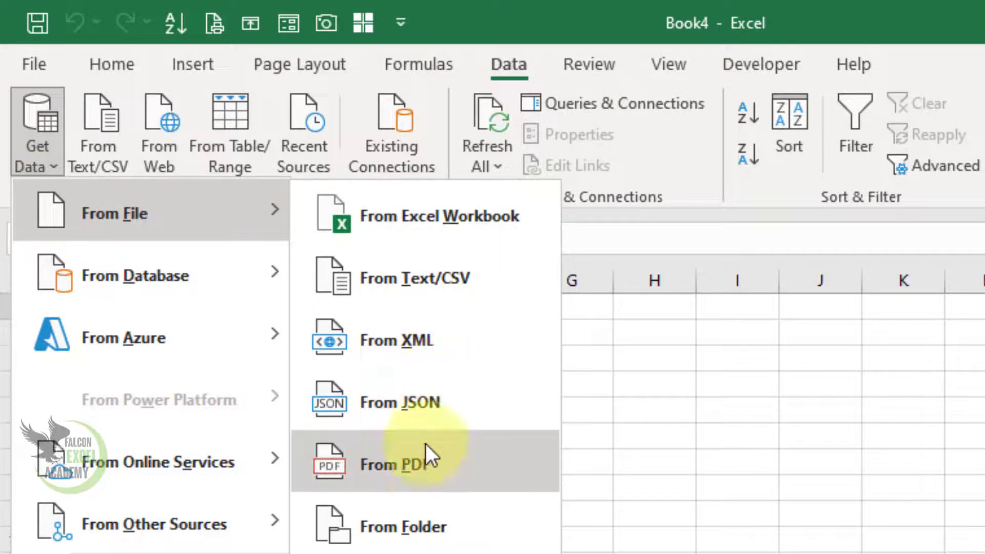
pyautogui.click(435, 475)
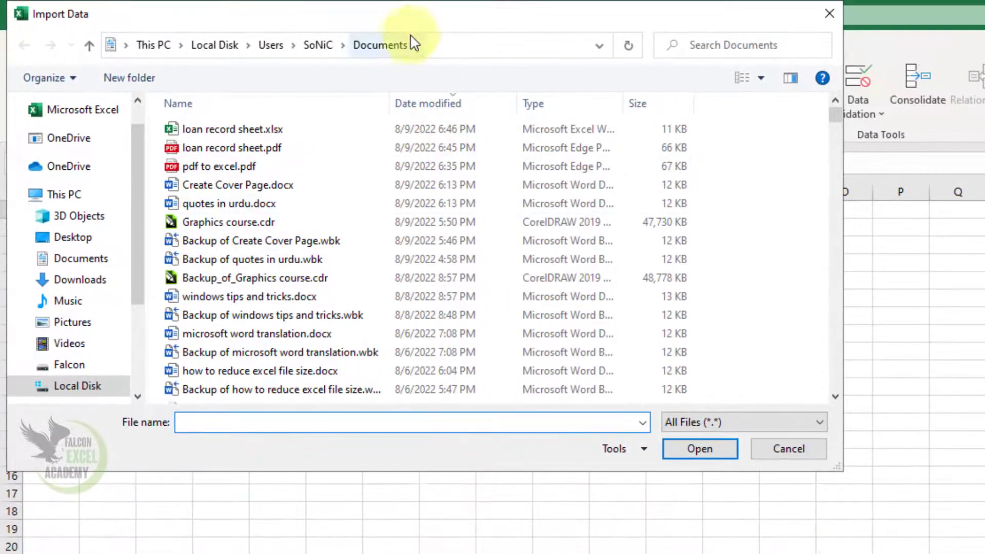
pyautogui.moveTo(455, 29); pyautogui.dragTo(795, 71)
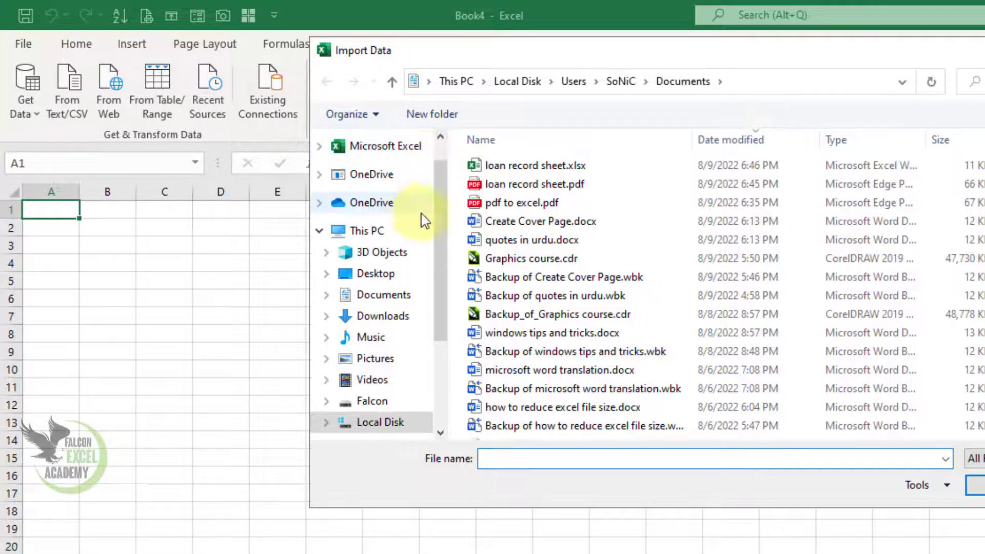
pyautogui.moveTo(439, 238)
pyautogui.mouseDown()
pyautogui.moveTo(444, 221)
pyautogui.moveTo(440, 232)
pyautogui.mouseUp()
pyautogui.click(391, 278)
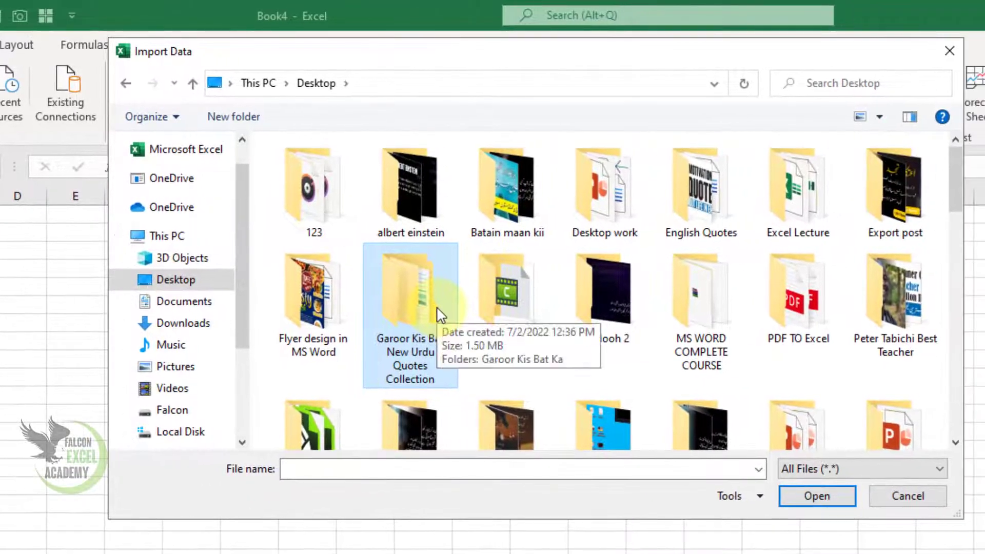
pyautogui.press('p')
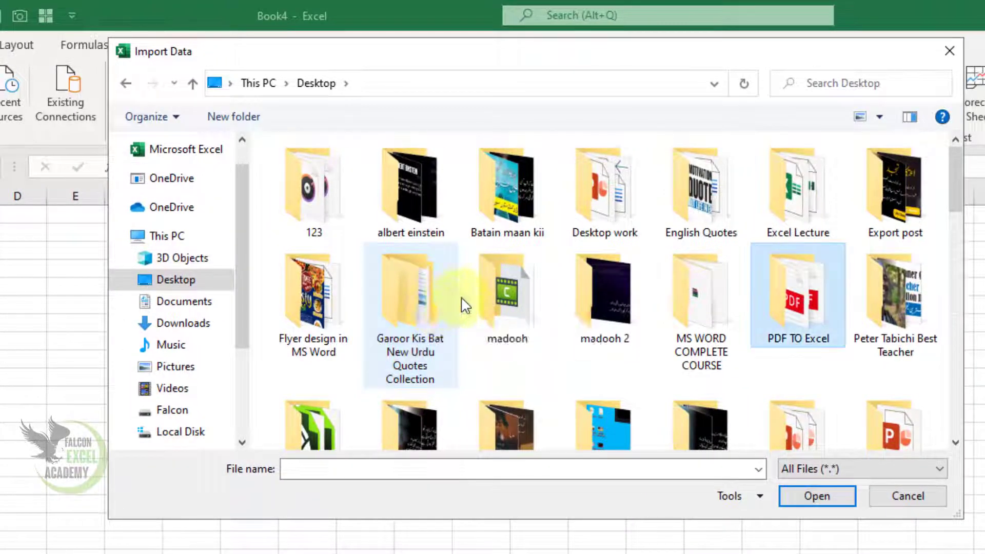
pyautogui.doubleClick(806, 295)
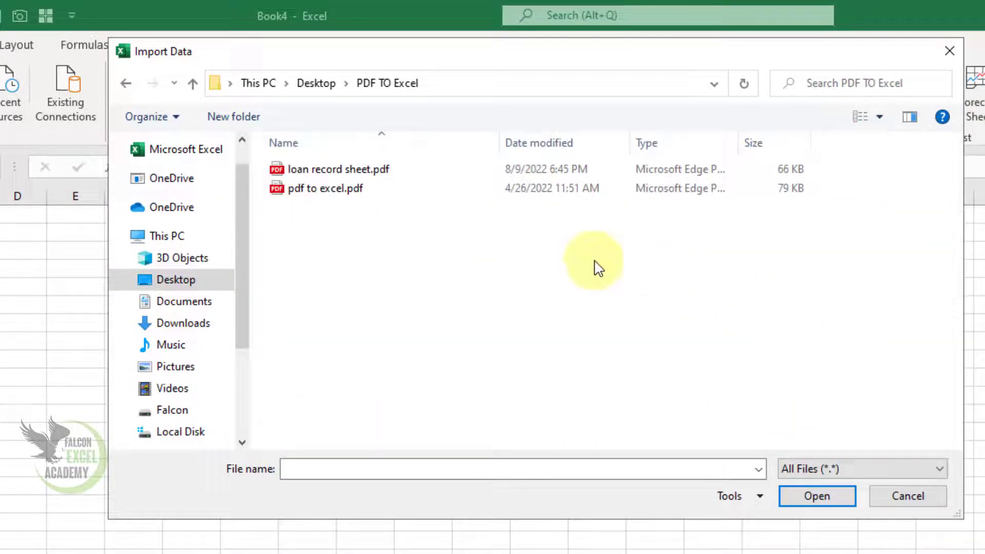
pyautogui.click(350, 169)
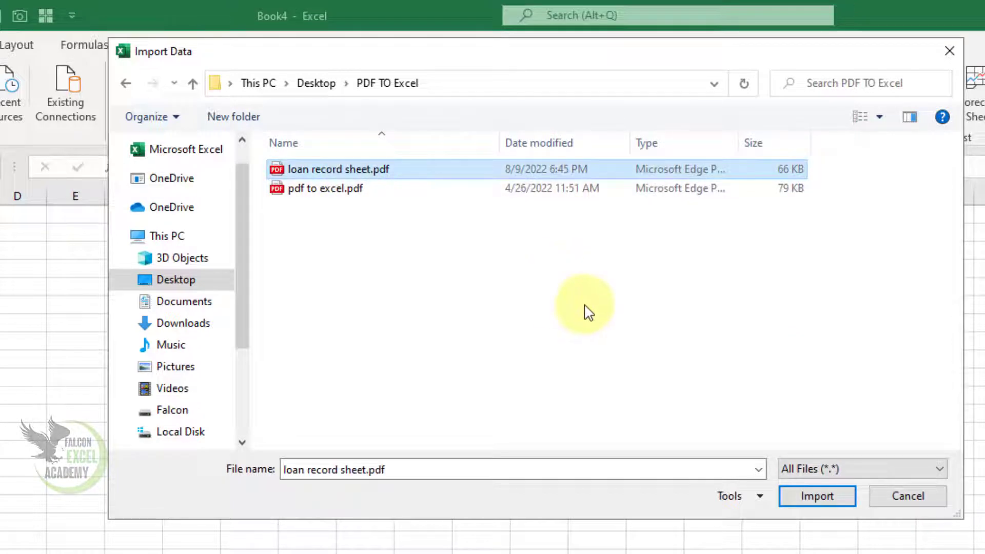
pyautogui.click(817, 496)
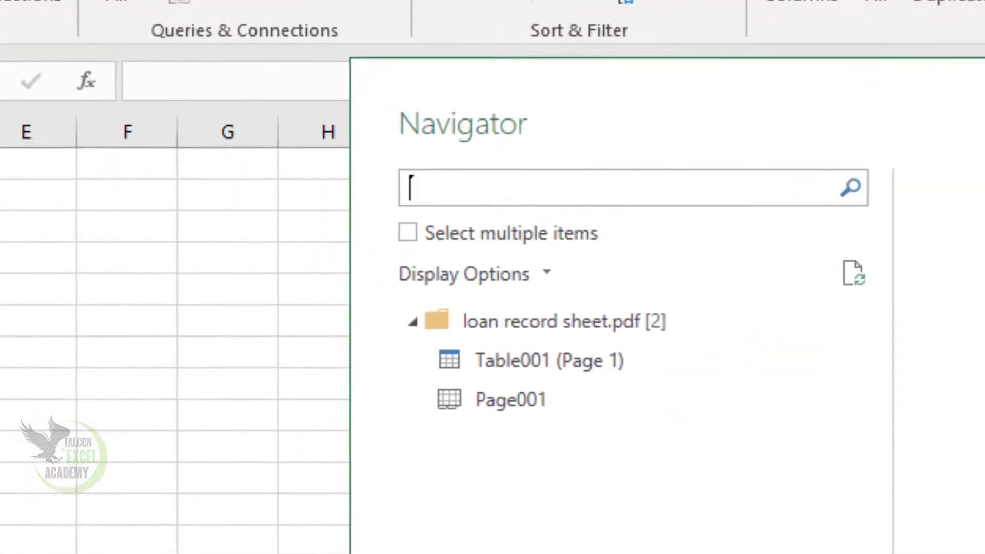
# Preview both items found in the PDF and load Table001 (Page 1) into the workbook.
pyautogui.click(555, 371)
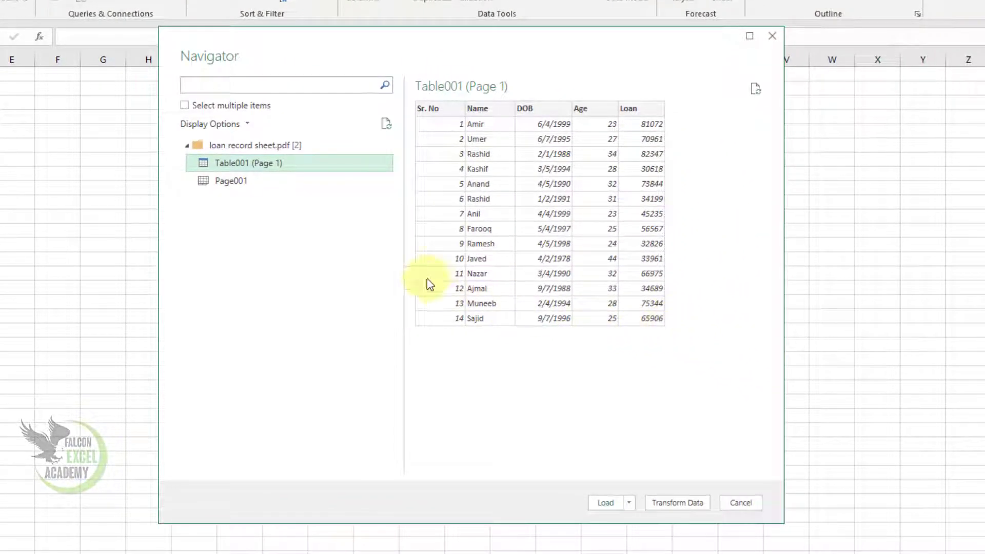
pyautogui.click(241, 182)
pyautogui.click(256, 163)
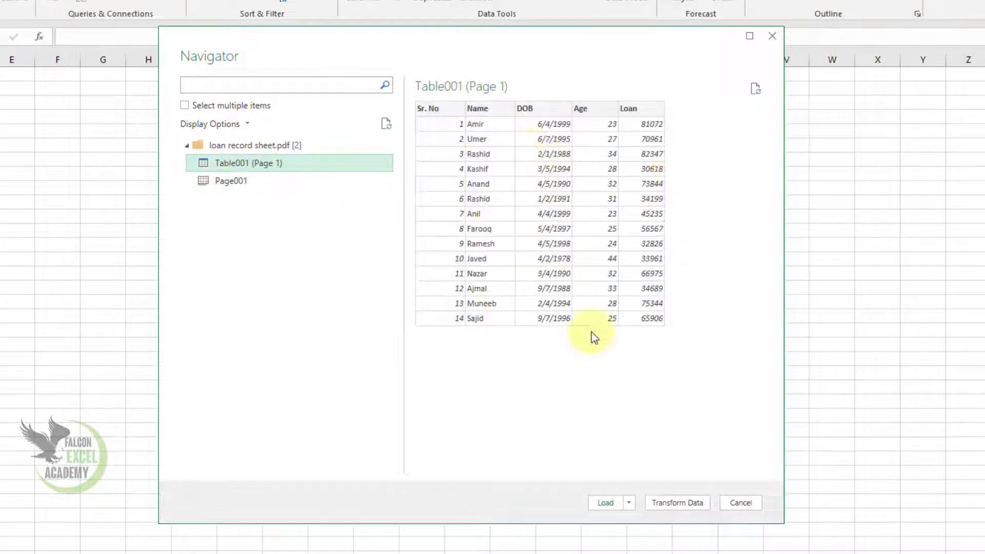
pyautogui.click(606, 503)
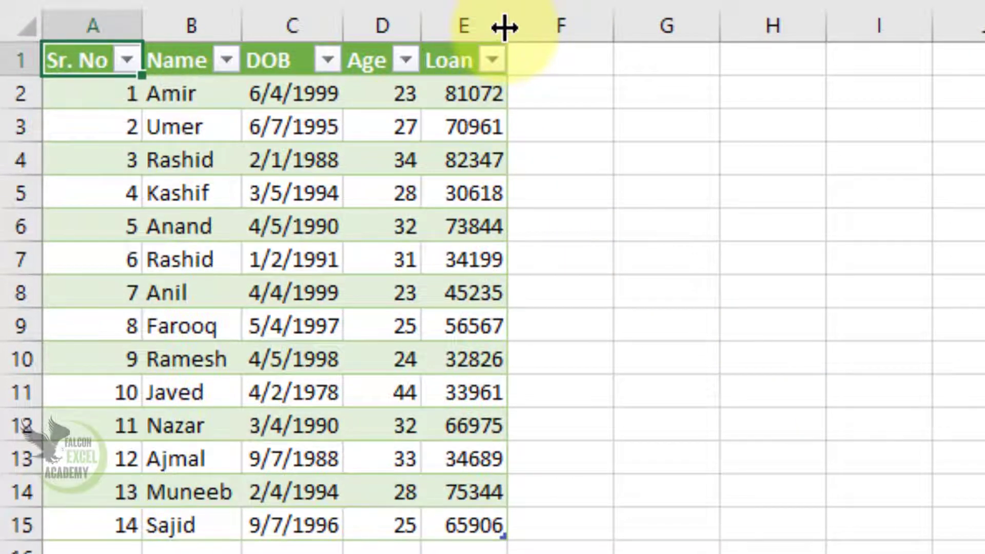
# Widen the Loan, Age, DOB and Name columns of the imported table.
pyautogui.moveTo(504, 27); pyautogui.dragTo(748, 31)
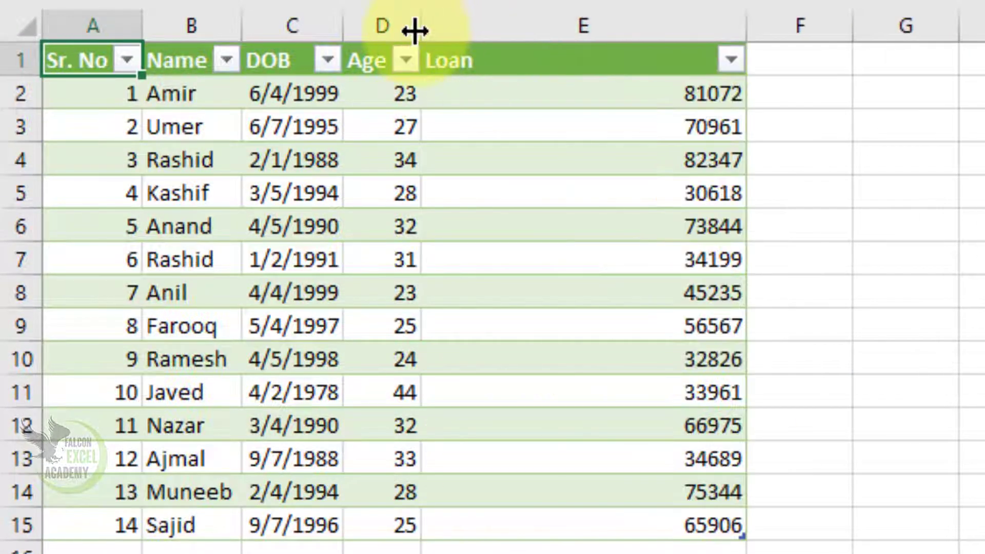
pyautogui.moveTo(418, 29); pyautogui.dragTo(503, 37)
pyautogui.moveTo(344, 31); pyautogui.dragTo(429, 35)
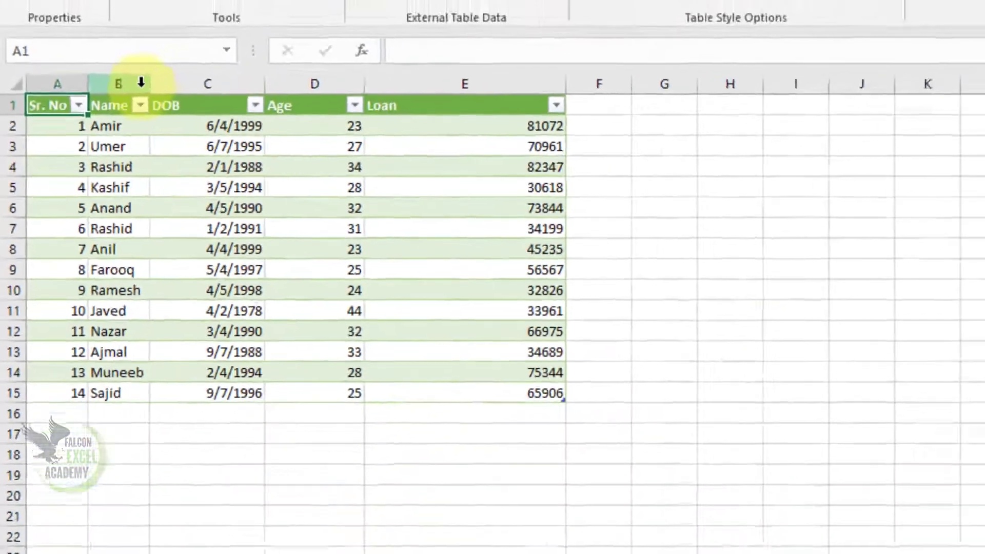
pyautogui.moveTo(149, 83); pyautogui.dragTo(208, 88)
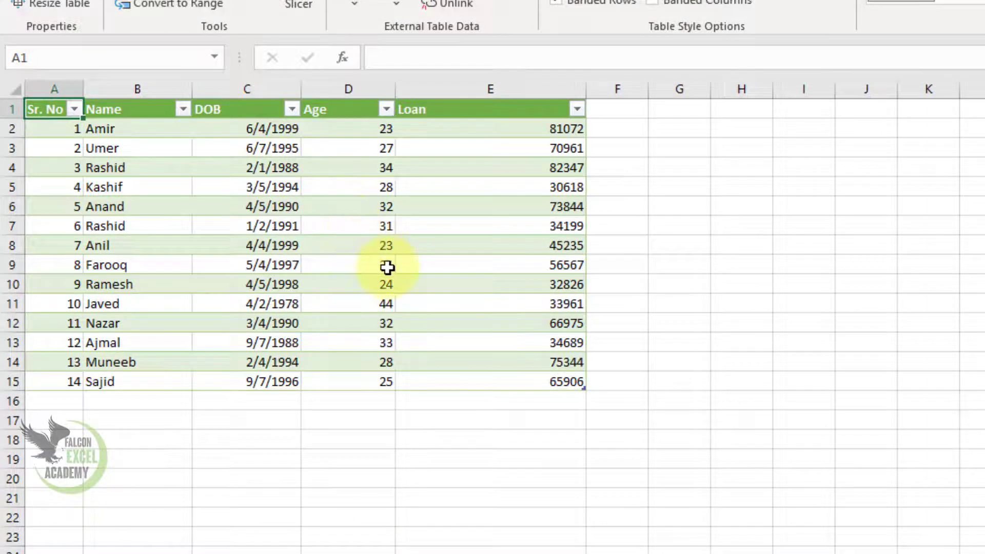
pyautogui.scroll(10, 387, 267)
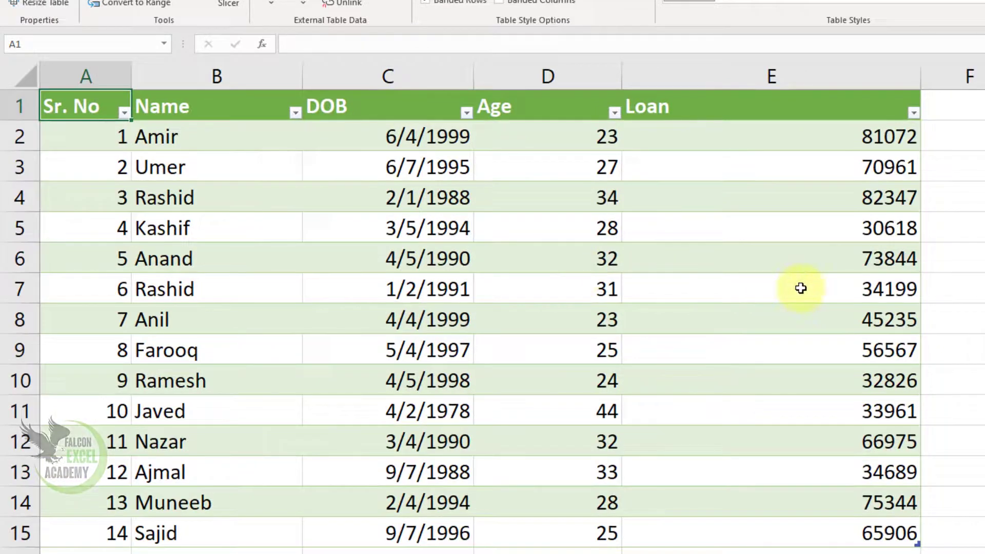
# Set the loan amount in E7 to 25000 and the one in E8 to 75000.
pyautogui.click(884, 316)
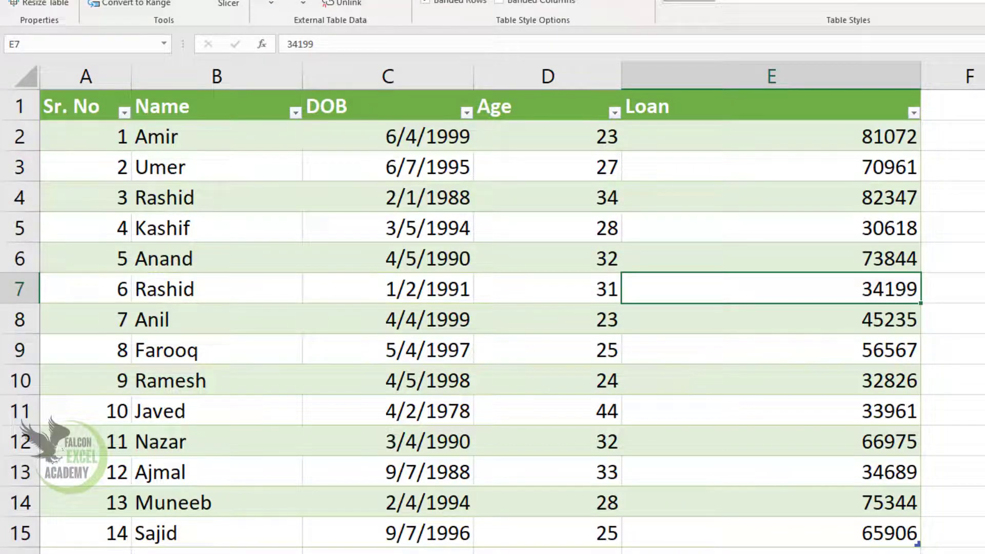
pyautogui.write('25000')
pyautogui.press('Return')
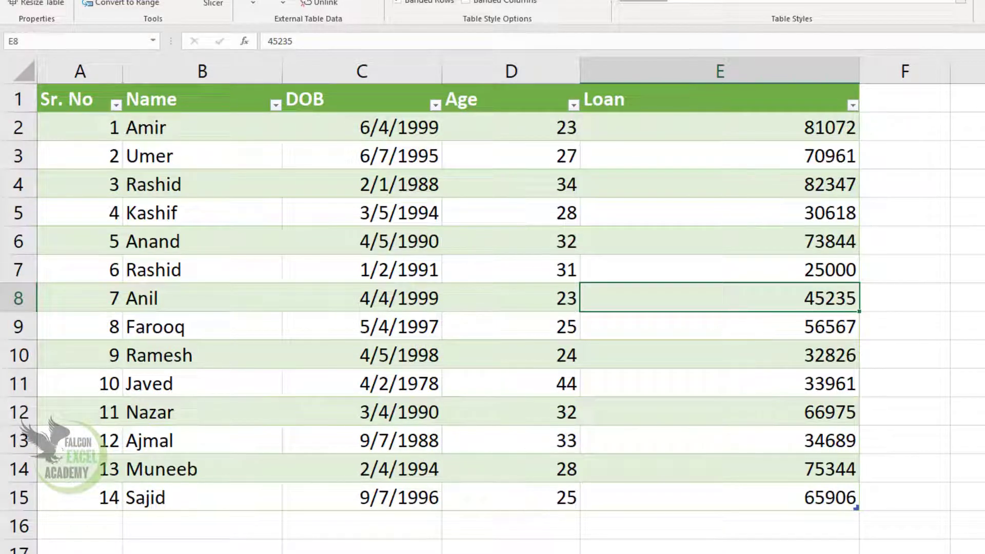
pyautogui.write('75000')
pyautogui.press('Return')
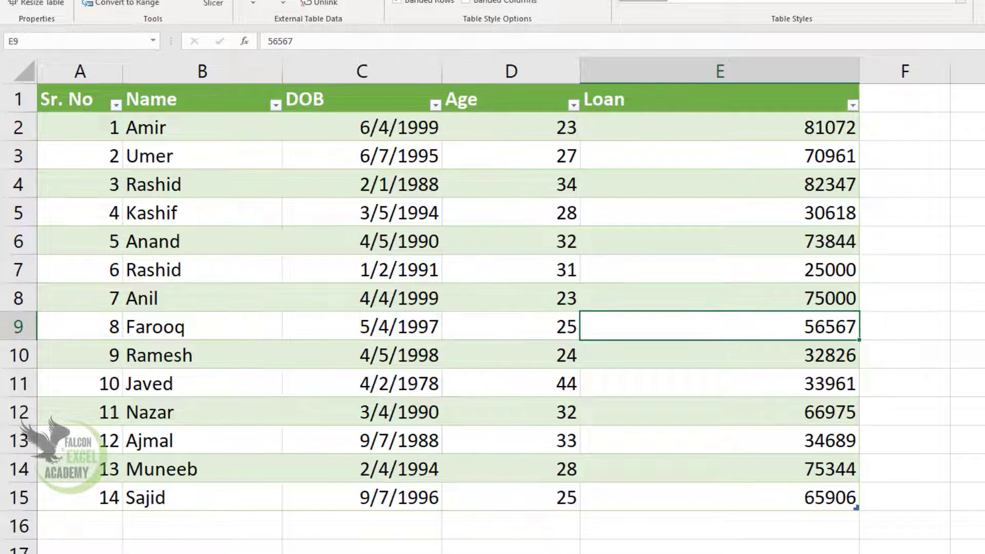
# Replace the person's name in cell B4 with a different first name.
pyautogui.click(165, 243)
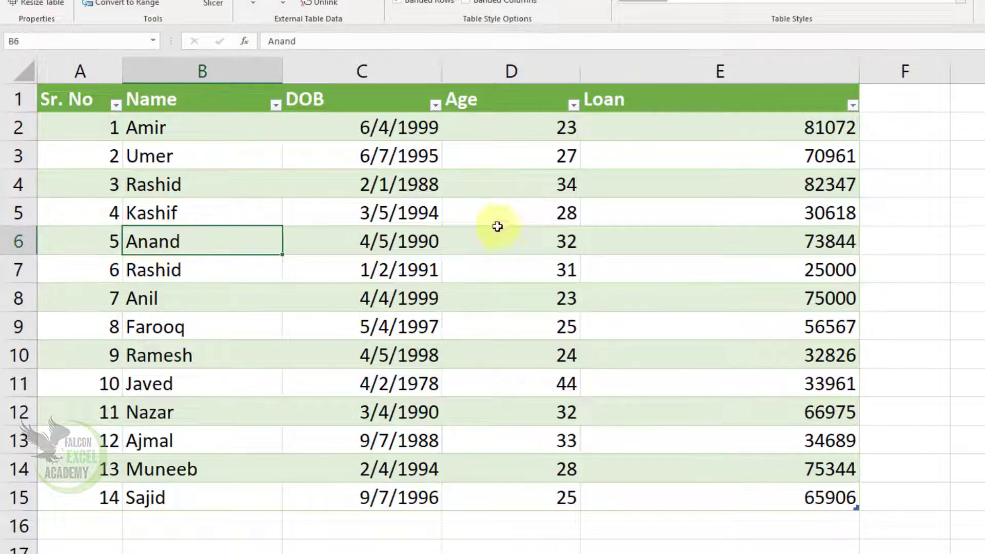
pyautogui.click(166, 182)
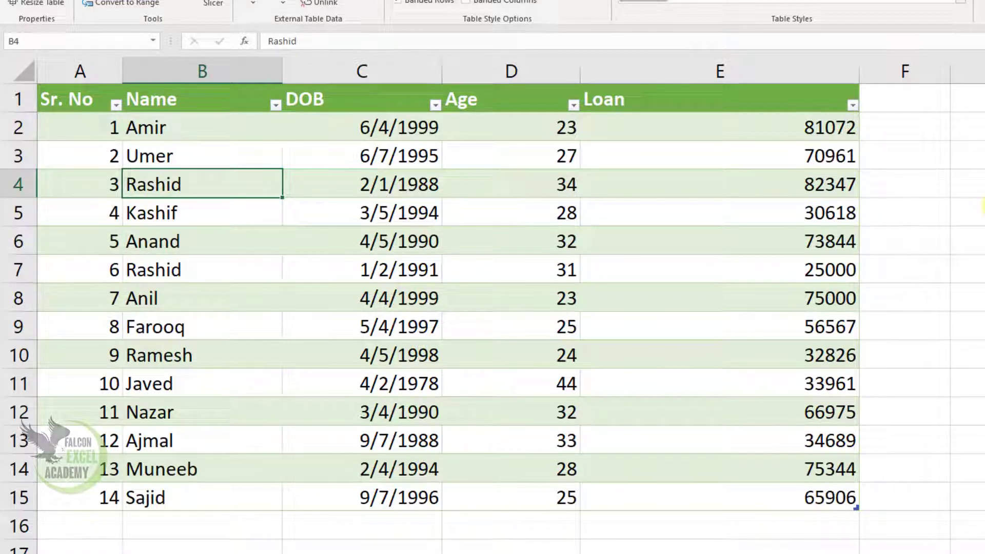
pyautogui.write('Danish')
pyautogui.press('Return')
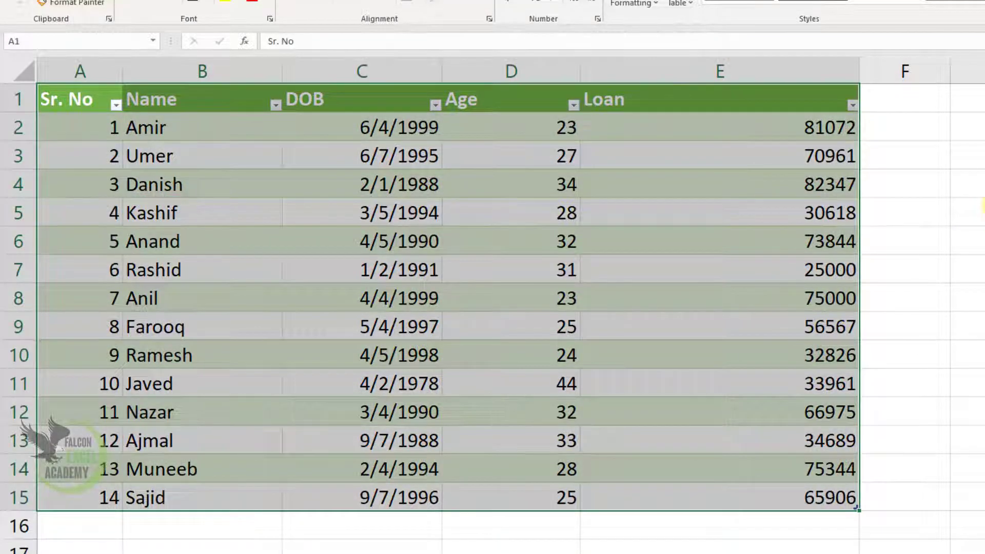
# Select the whole table A1:E15 and turn off its header filters.
pyautogui.click(826, 155)
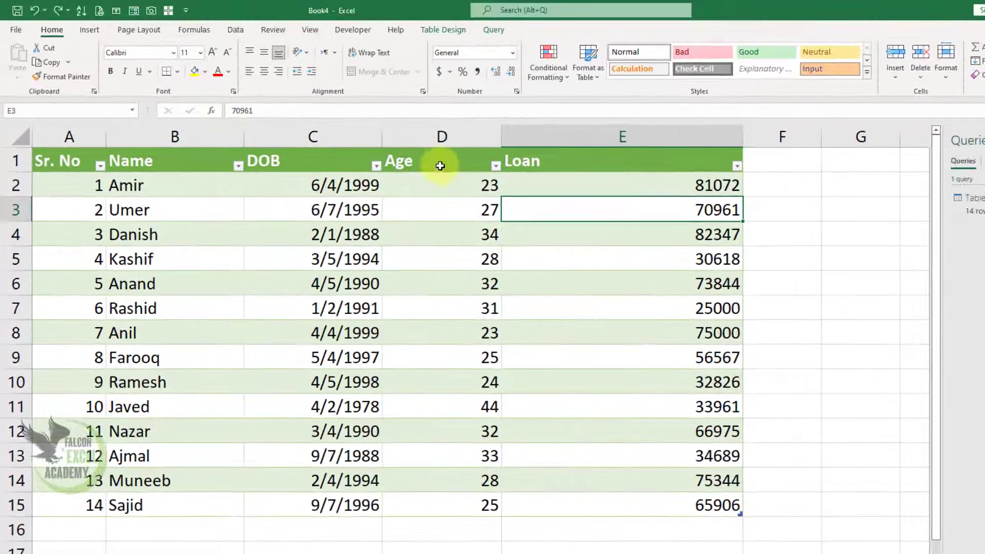
pyautogui.click(97, 167)
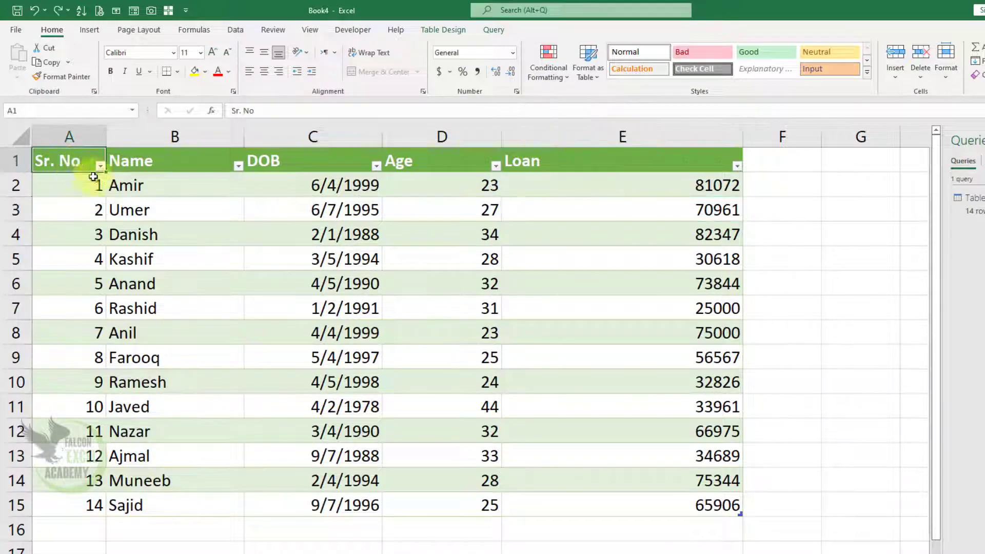
pyautogui.moveTo(93, 174); pyautogui.dragTo(610, 495)
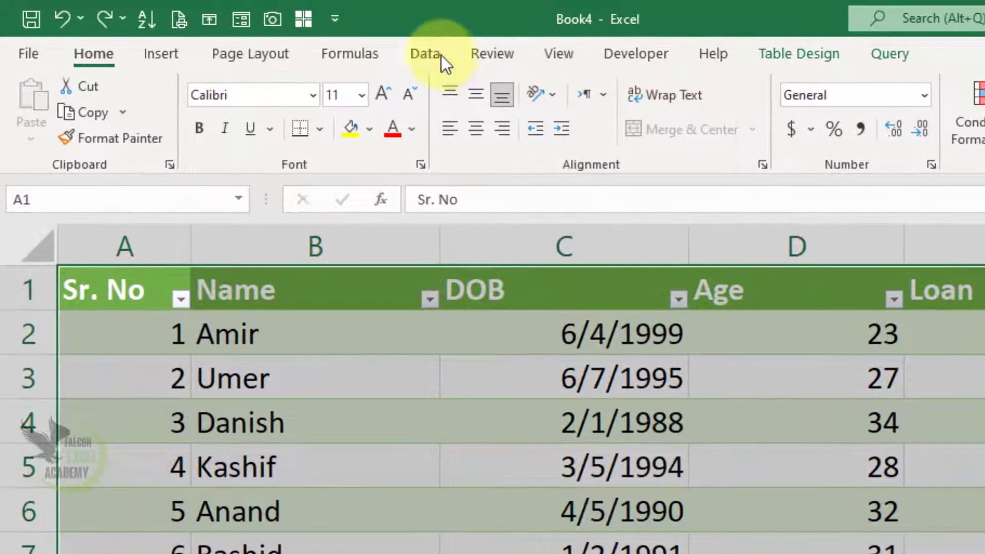
pyautogui.click(353, 44)
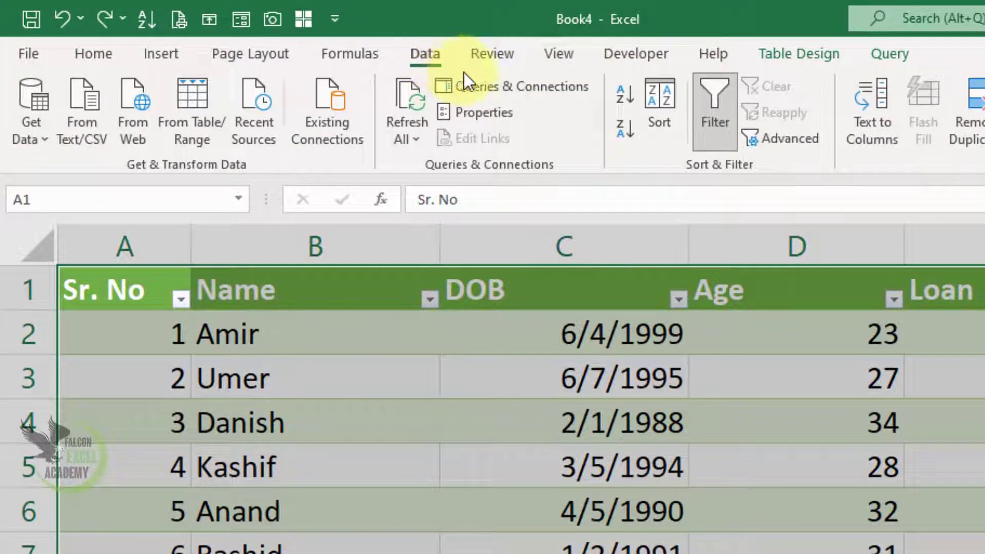
pyautogui.click(723, 130)
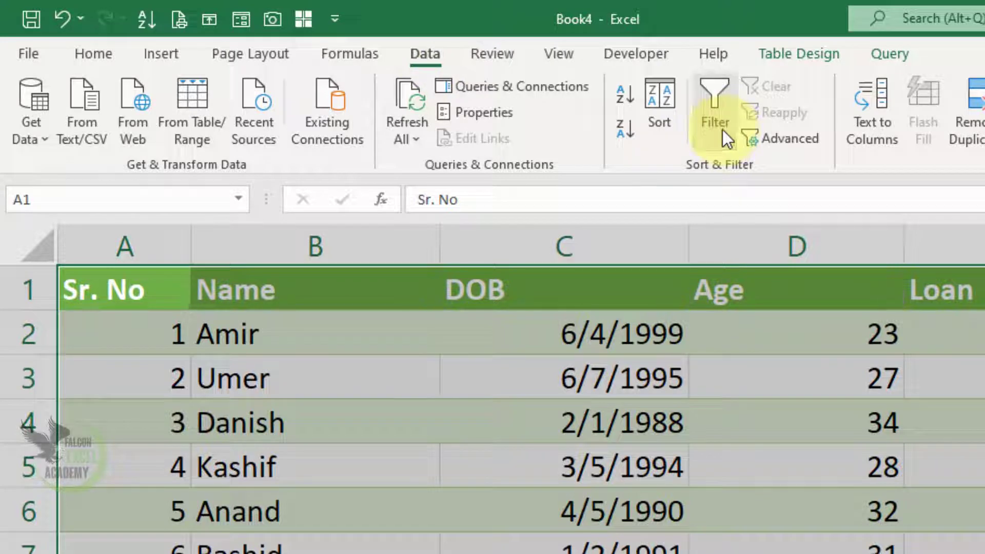
# Clear all formatting from the selected table while keeping its contents, and deselect it.
pyautogui.click(108, 59)
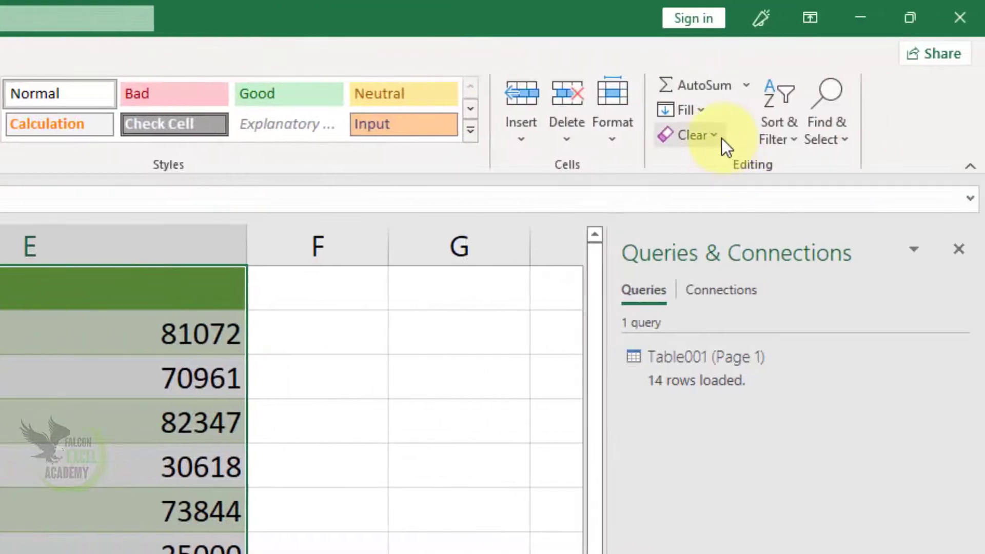
pyautogui.click(722, 138)
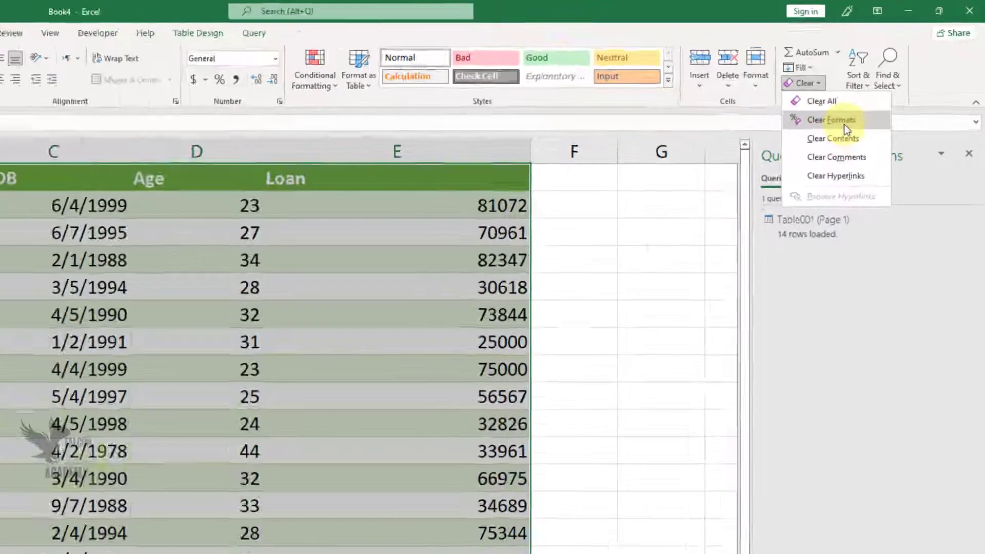
pyautogui.click(739, 195)
pyautogui.click(182, 472)
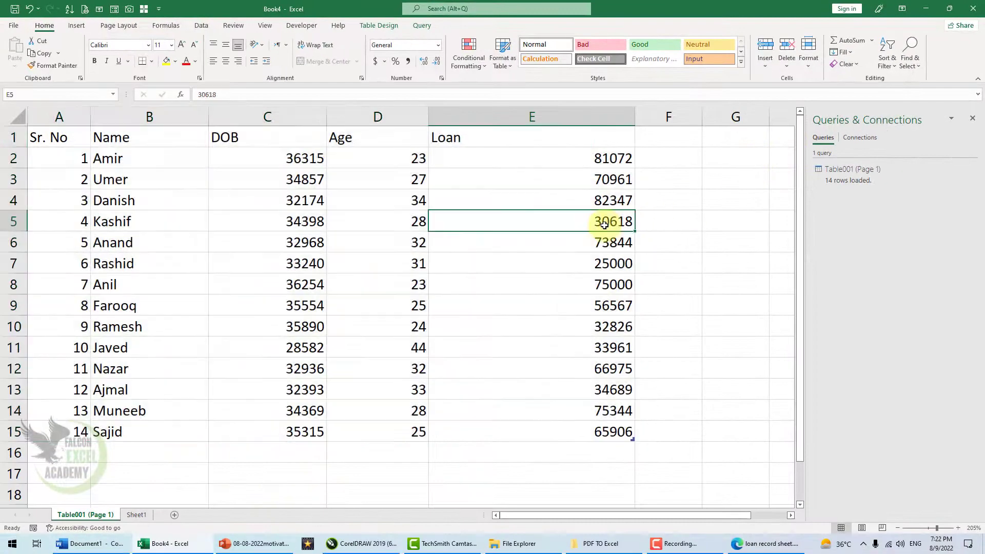
# Fit the Loan column to its contents and widen it slightly.
pyautogui.doubleClick(635, 117)
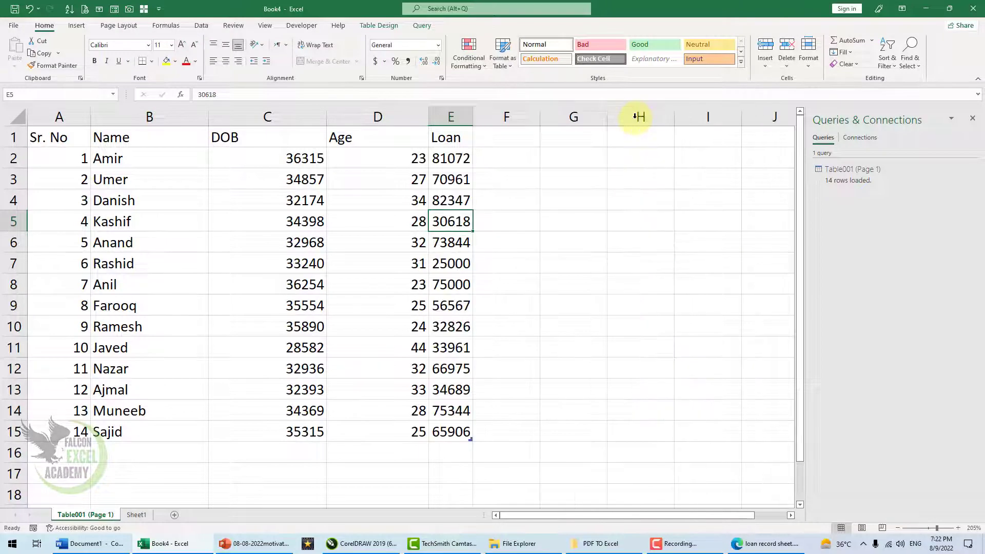
pyautogui.moveTo(472, 117); pyautogui.dragTo(489, 122)
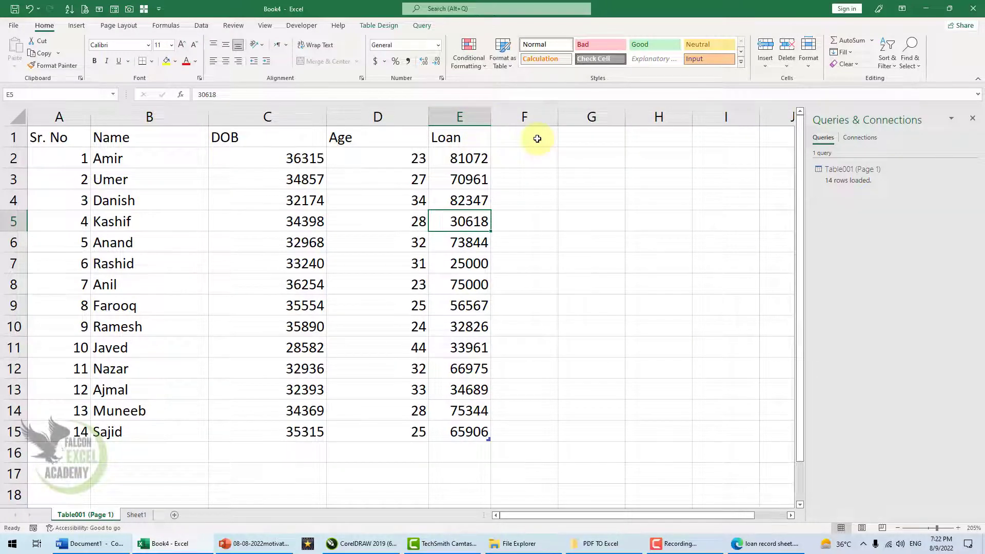